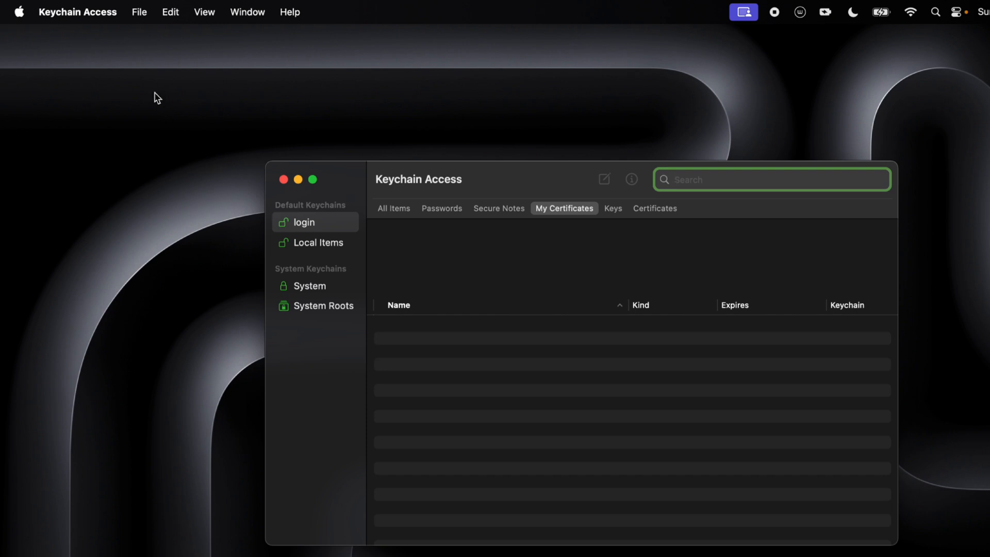
- Start Certificate Assistant's Create a Certificate Authority from the Keychain Access menu
click(80, 21)
mouse_move(113, 84)
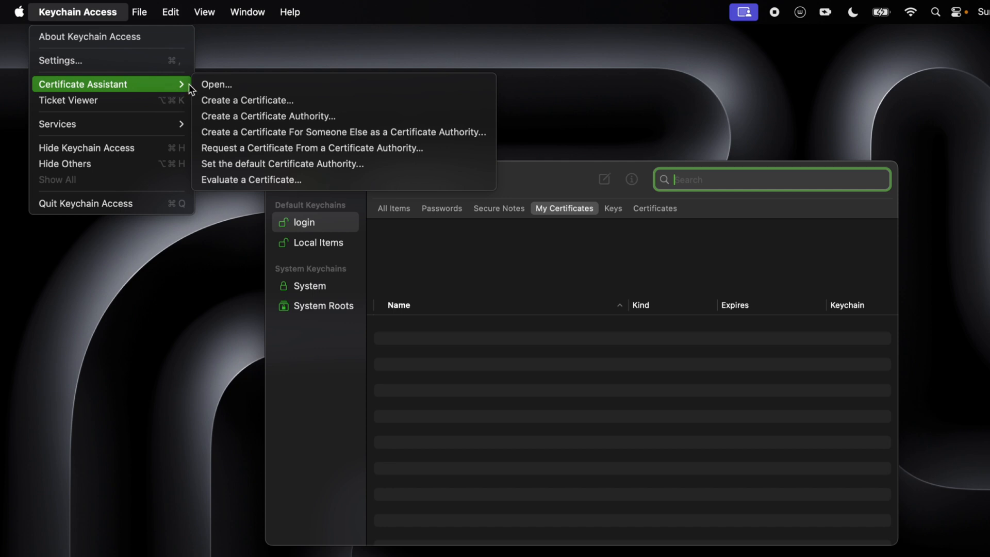
click(354, 117)
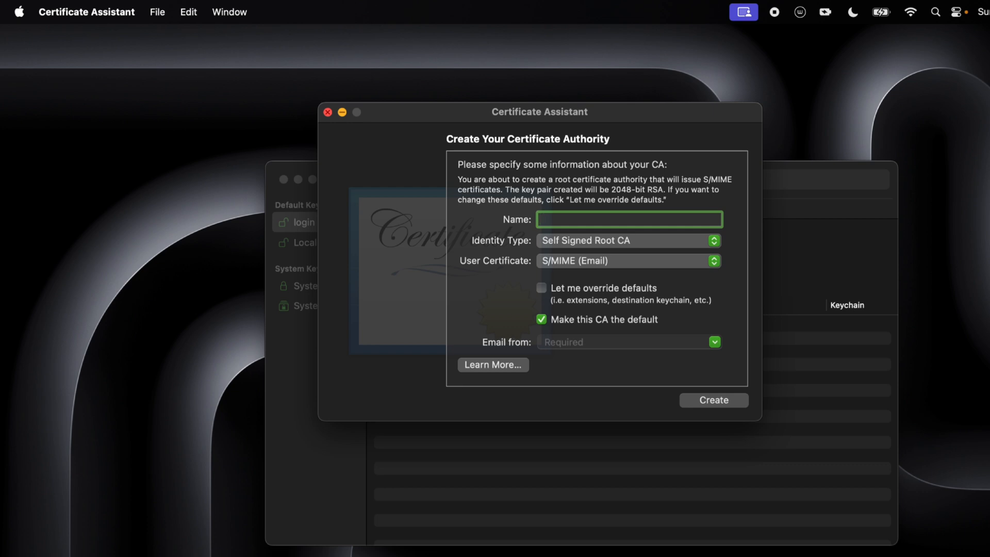
- Name the CA 'Organization' and set its user certificate type to Code Signing
text(Organization)
click(624, 264)
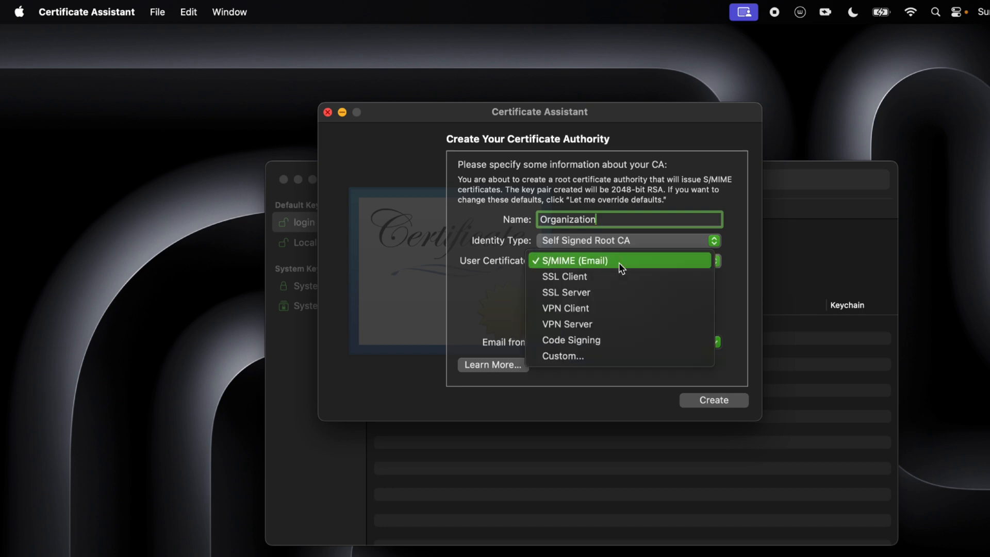
click(614, 342)
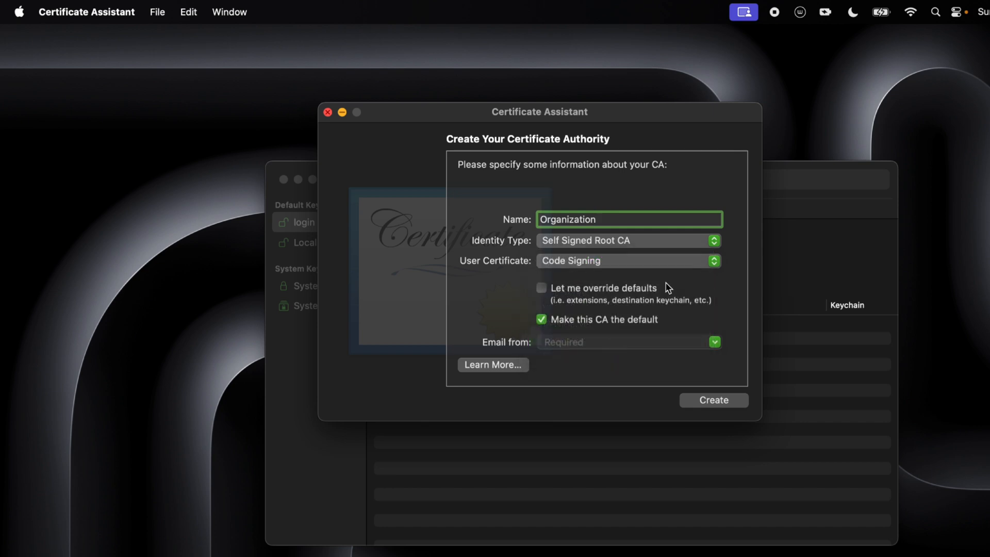
- Enable overriding defaults, enter the sender e-mail address, and continue to Certificate Information
click(541, 289)
click(598, 343)
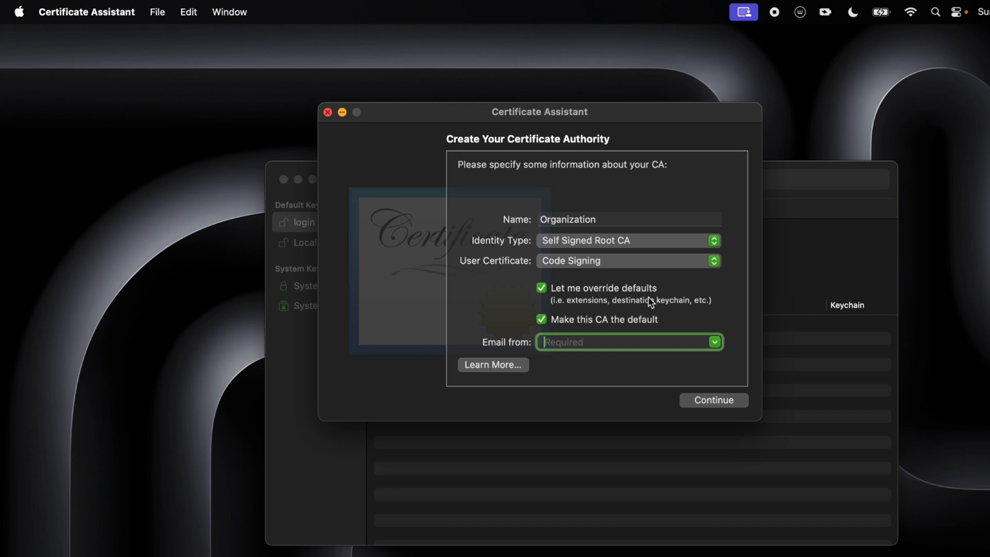
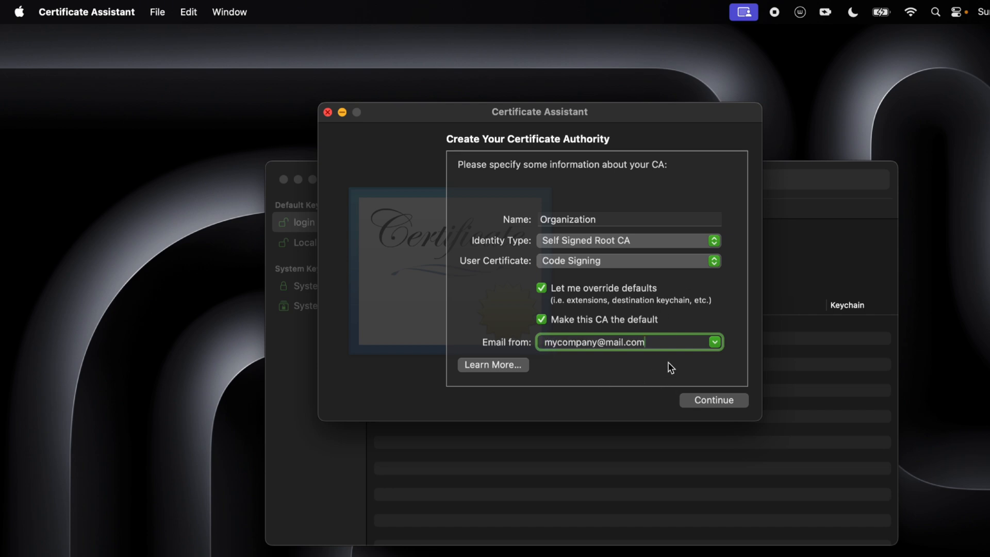
key(super+a)
key(super+c)
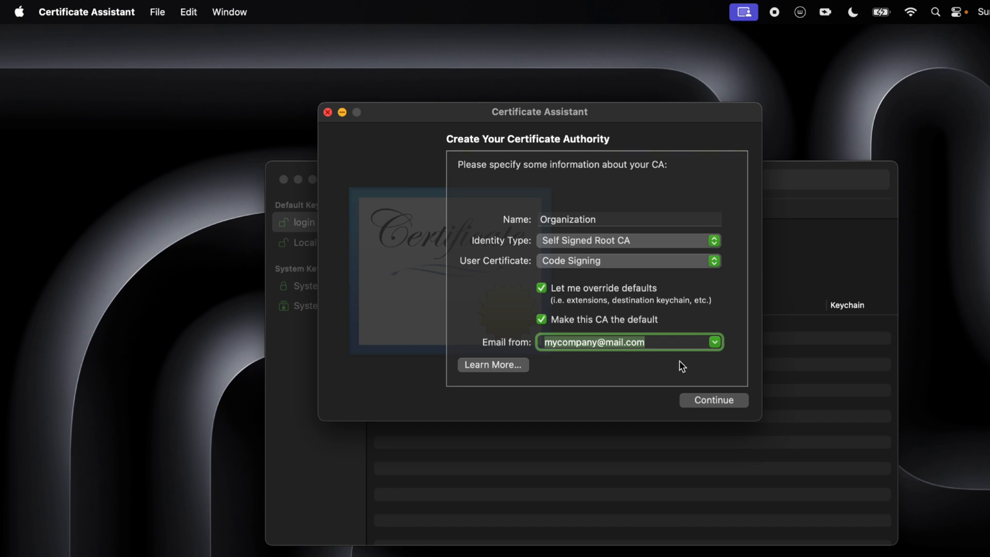
click(669, 342)
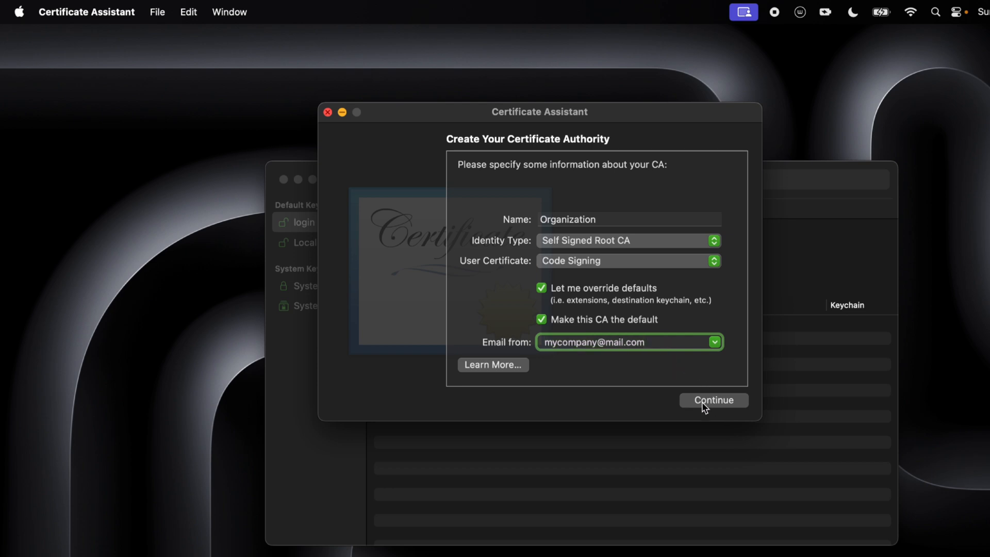
click(739, 405)
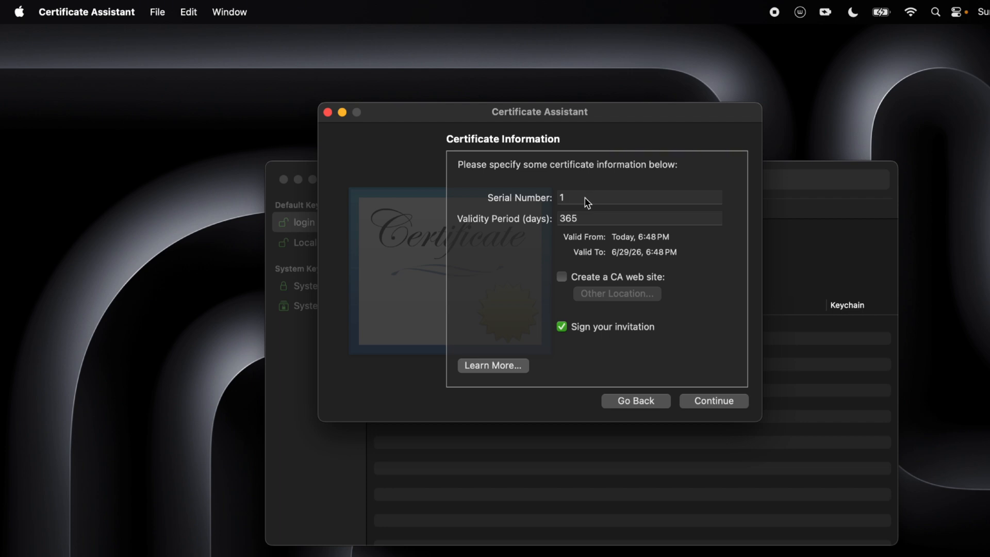
- Set serial number 2 and validity 4560 days (until 12/23/37), and turn off invitation signing
click(584, 197)
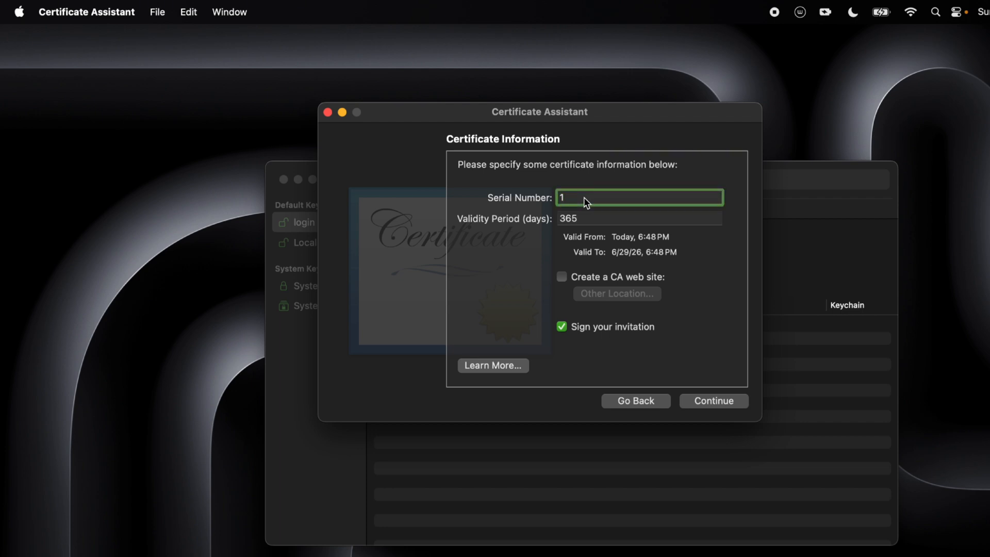
click(599, 220)
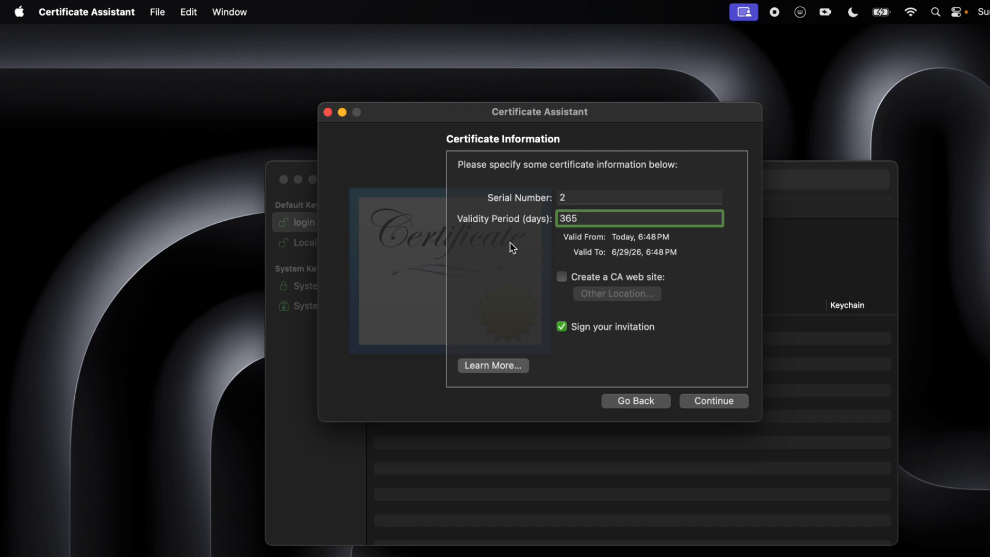
text(0)
key(BackSpace)
key(BackSpace)
key(BackSpace)
key(BackSpace)
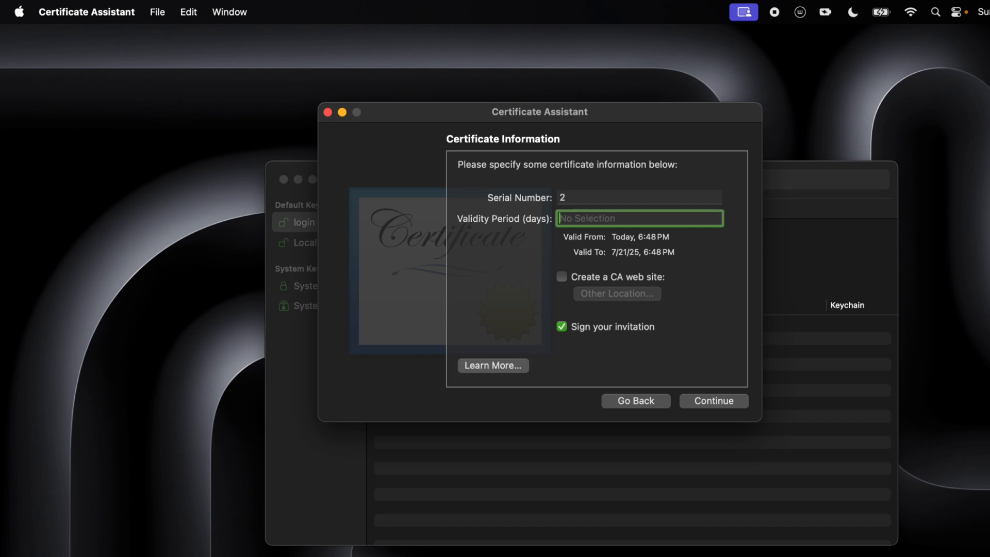
text(45)
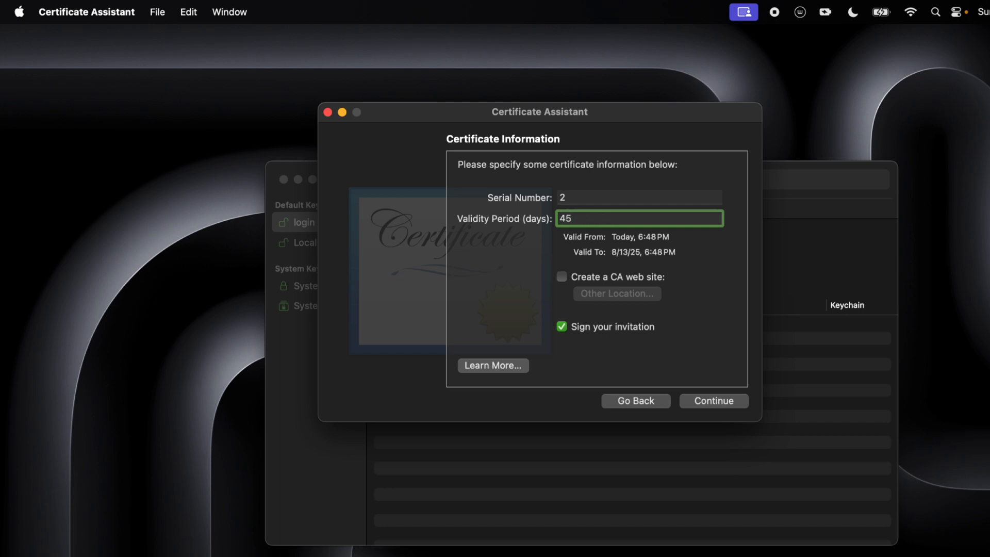
text(60)
click(562, 327)
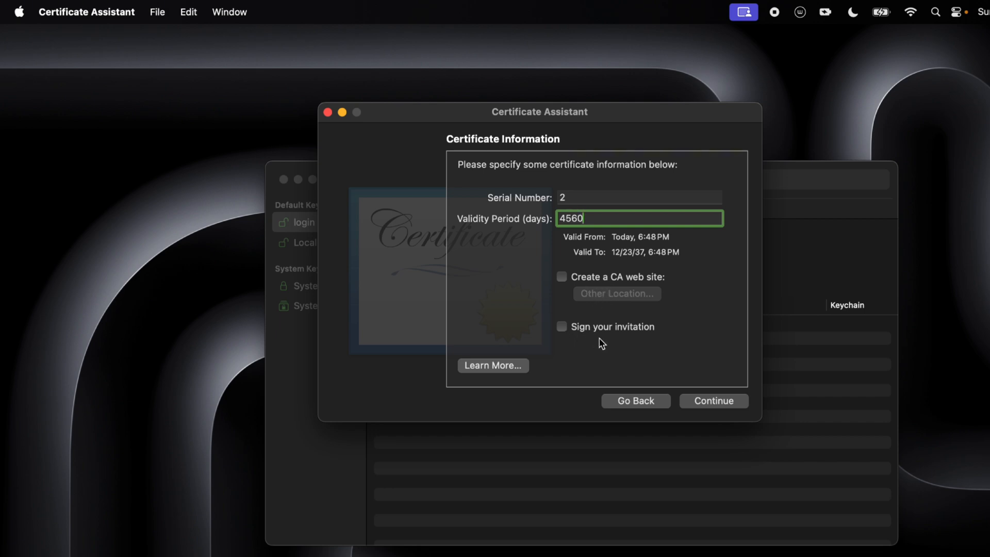
- Paste the certificate's e-mail address into the personal details and continue to Key Pair Information
click(738, 404)
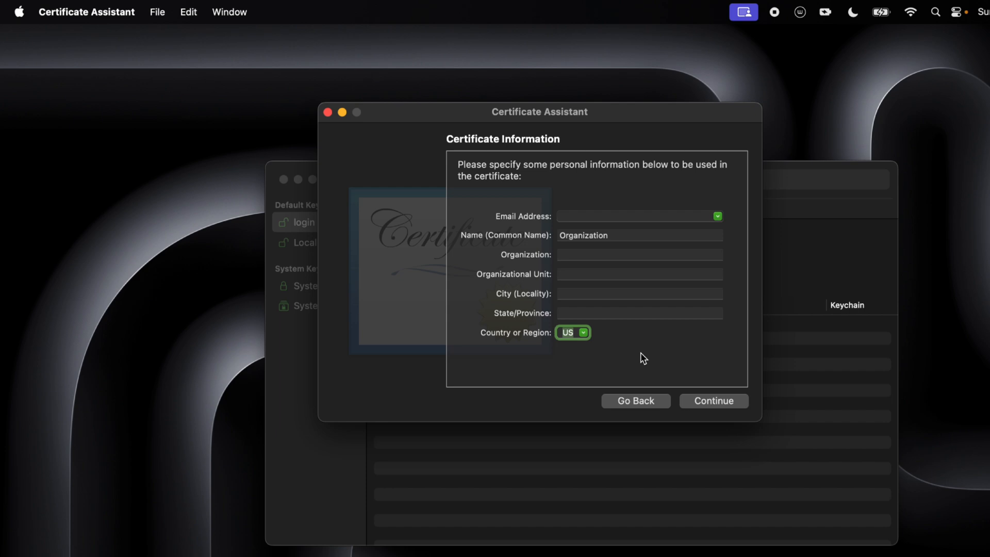
click(606, 217)
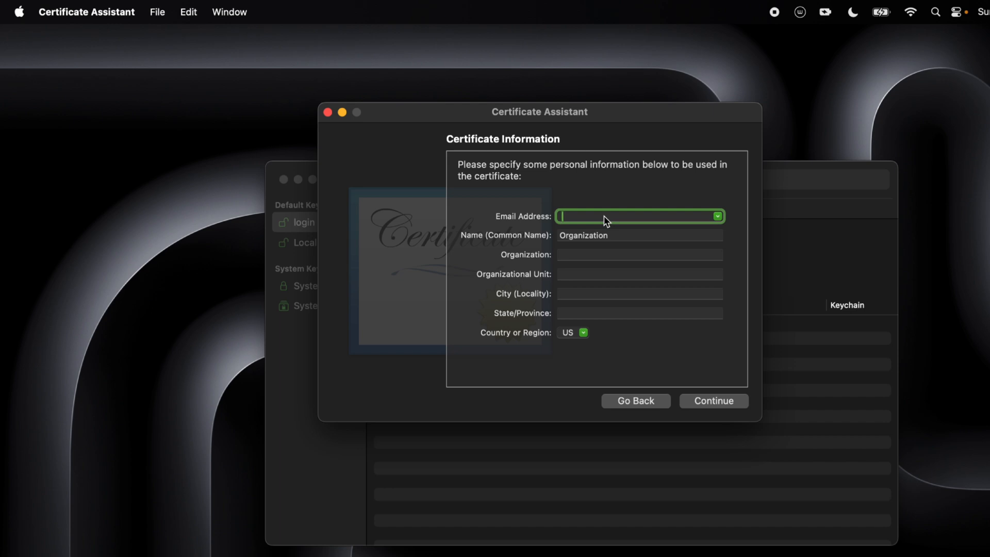
key(super+v)
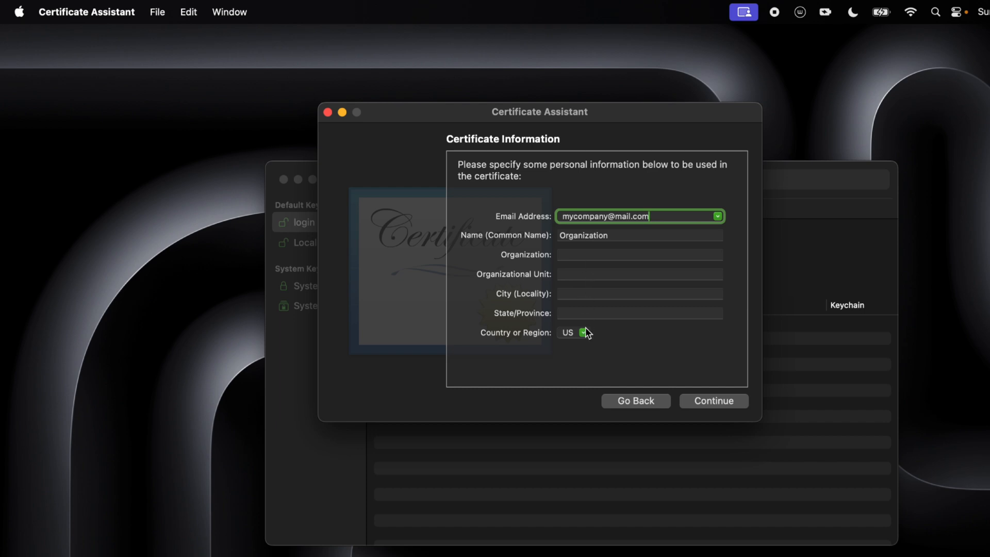
click(738, 407)
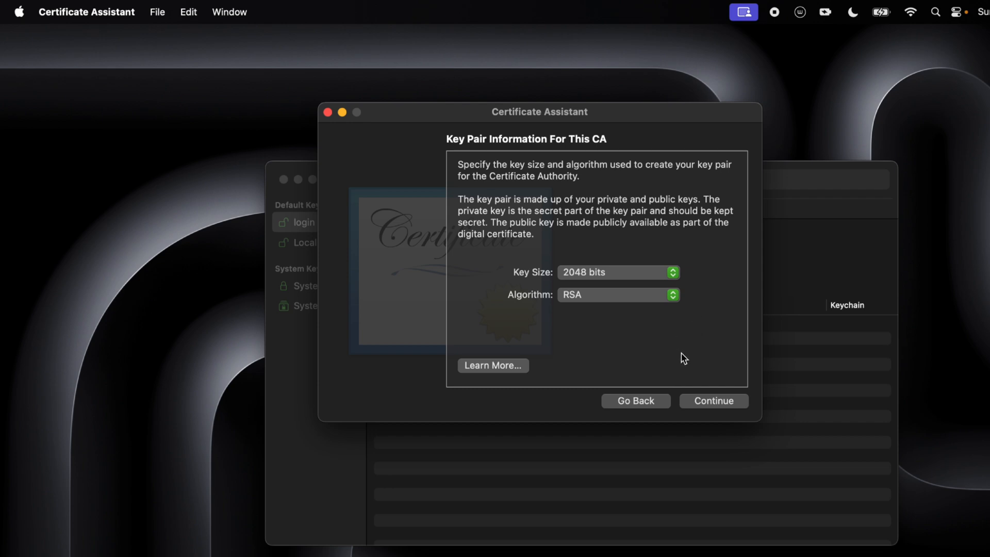
- Keep 2048-bit RSA key pairs for the CA and users, and add CRL Signing to the CA's key usage
click(708, 403)
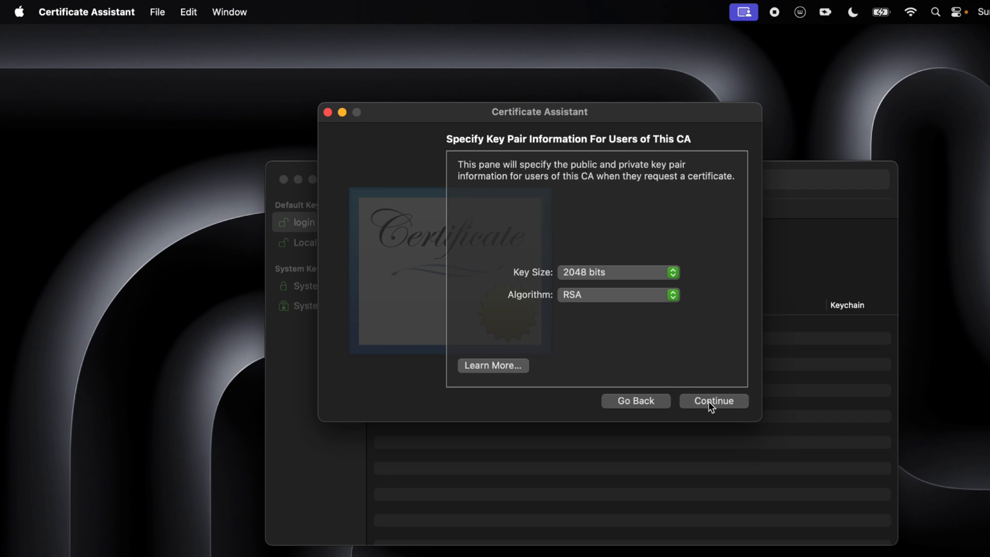
click(708, 401)
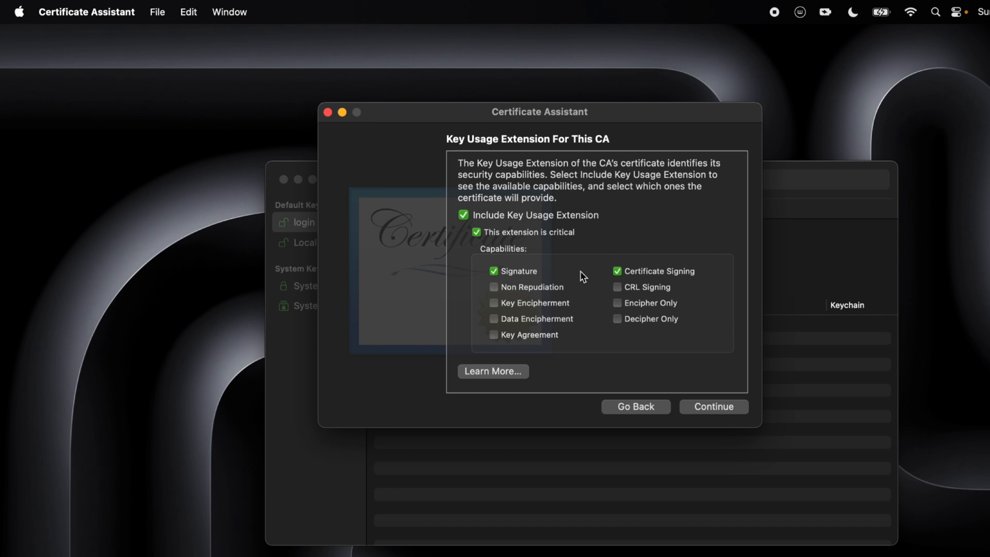
click(618, 290)
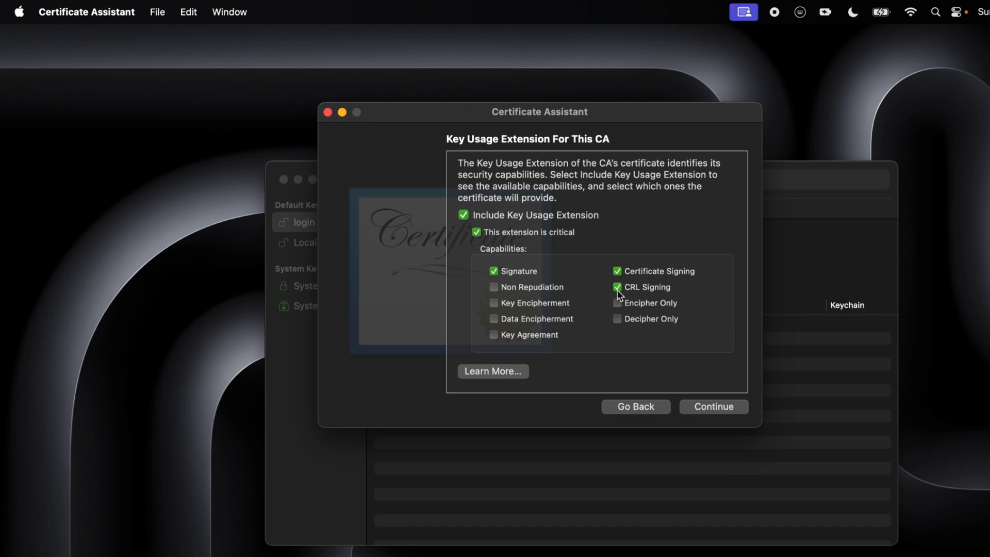
click(734, 410)
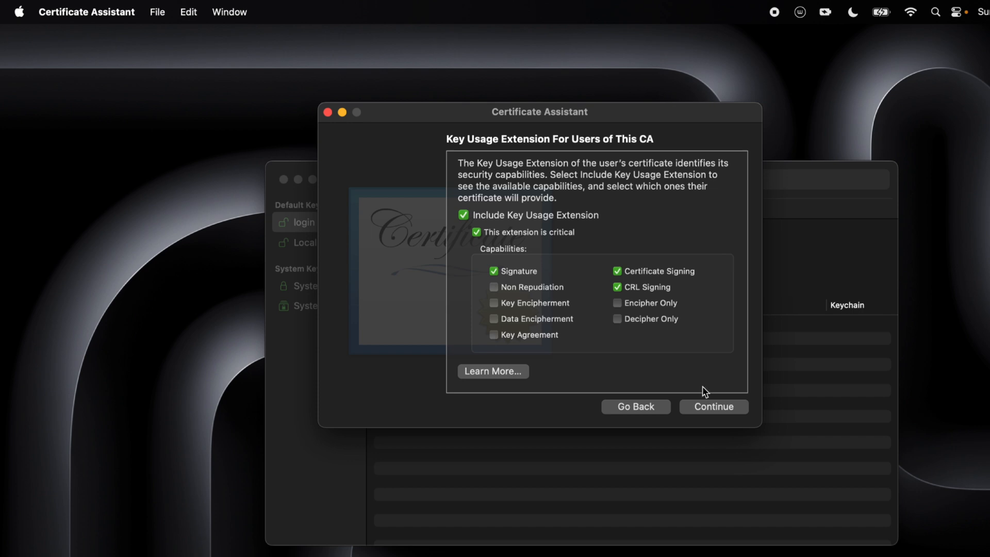
- Accept users' key usage, keep Code Signing, and skip basic constraints and the CA's alternate names
click(737, 409)
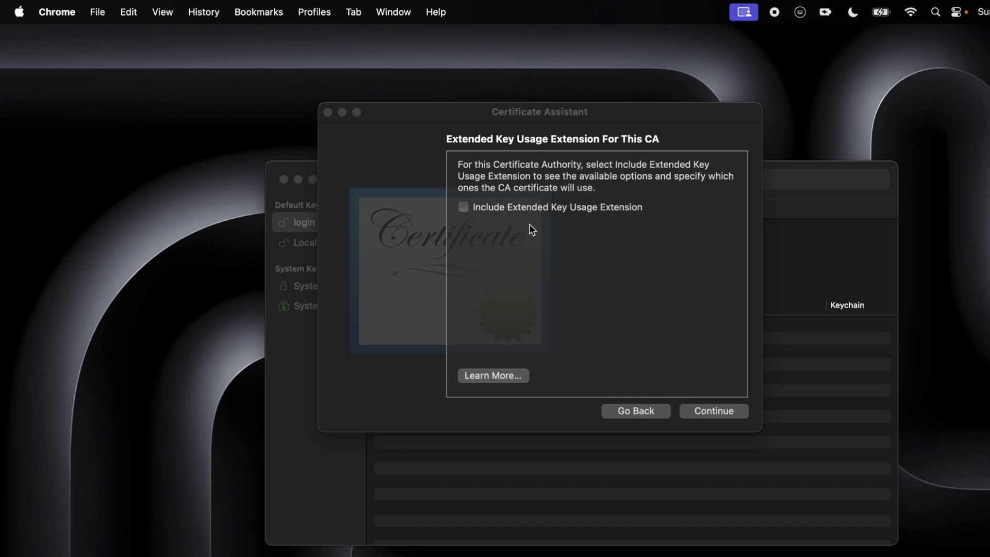
click(736, 412)
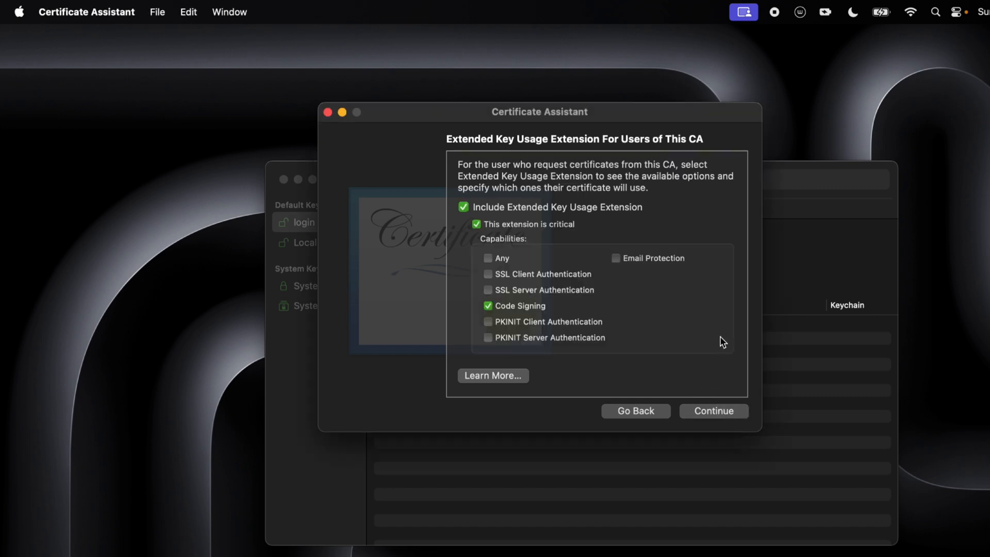
click(703, 413)
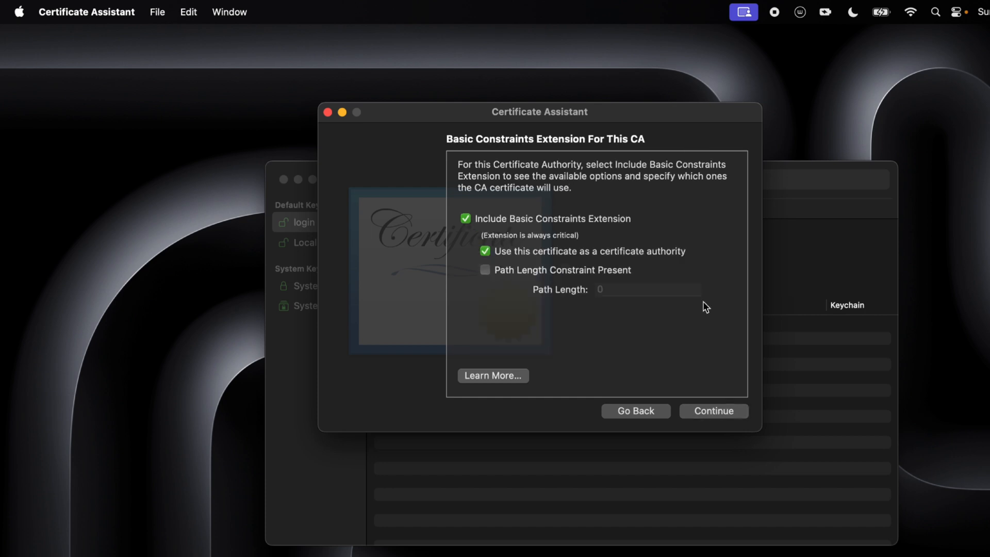
click(735, 410)
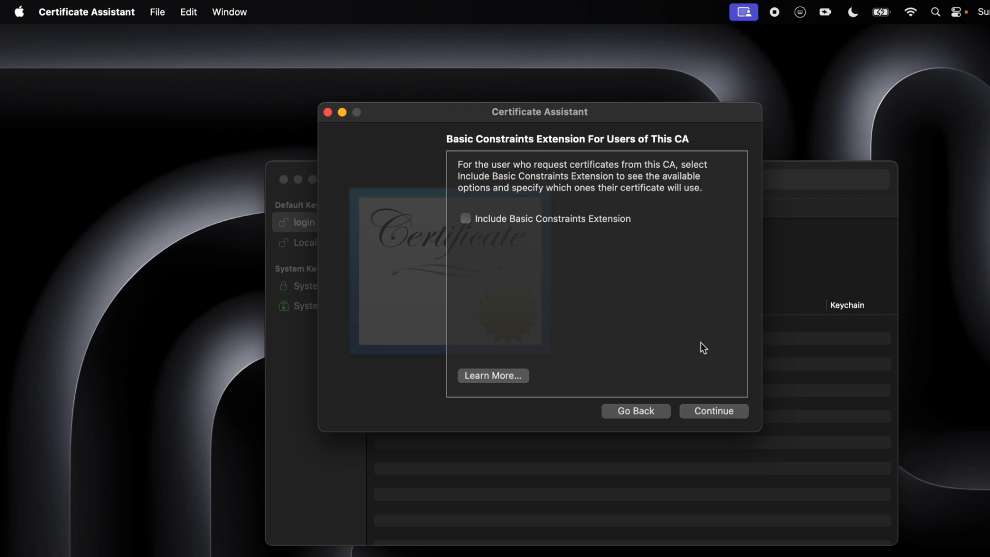
click(700, 417)
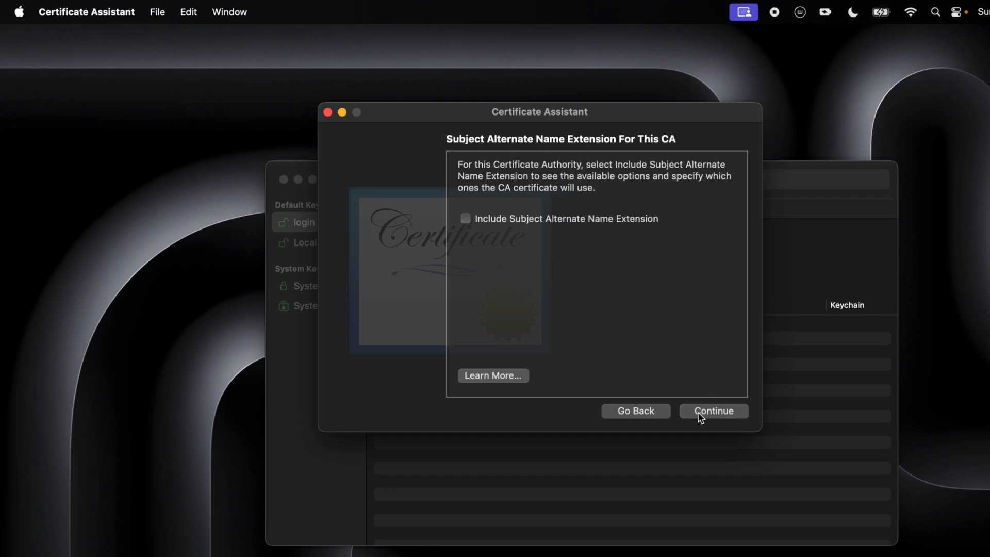
click(714, 412)
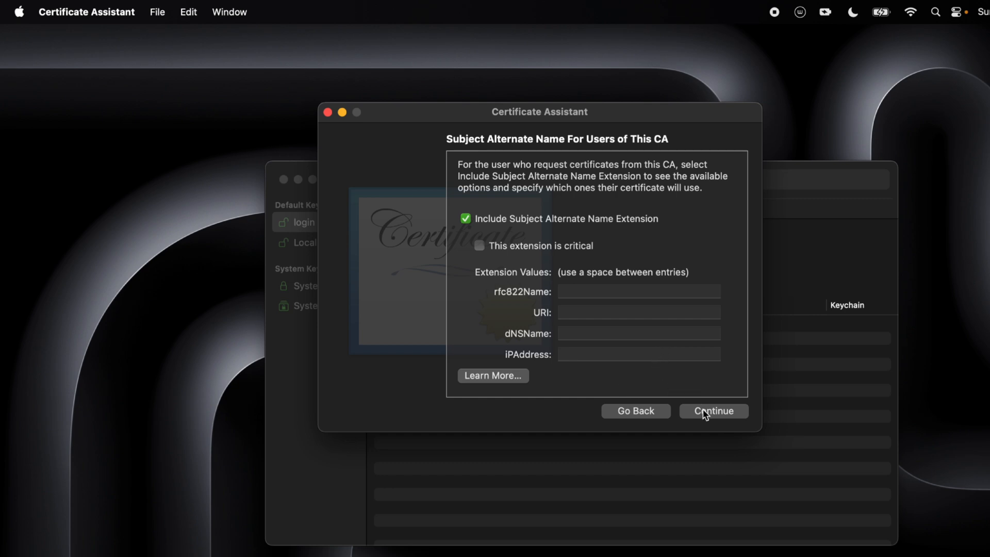
- Store the CA in the System keychain, trust it on this machine, and create it
click(740, 418)
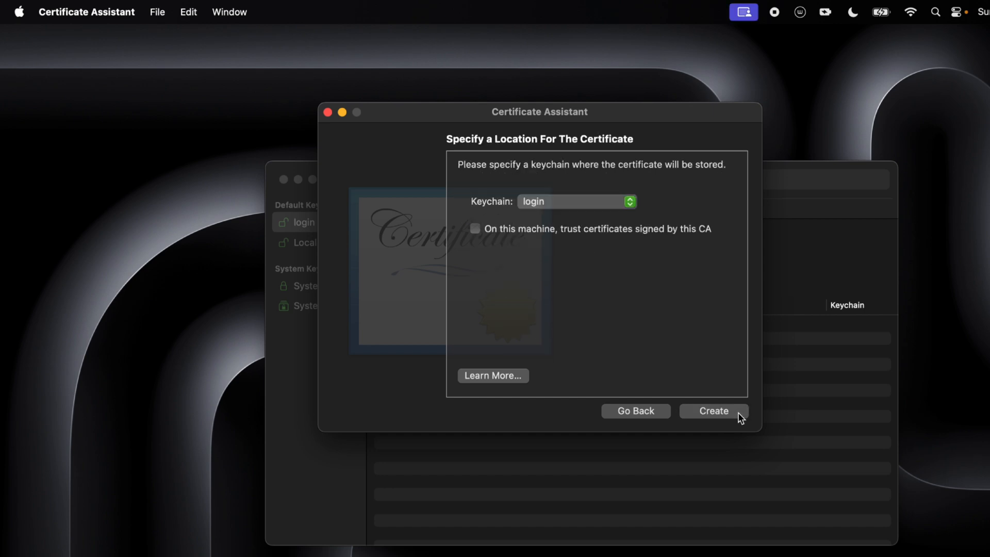
click(570, 202)
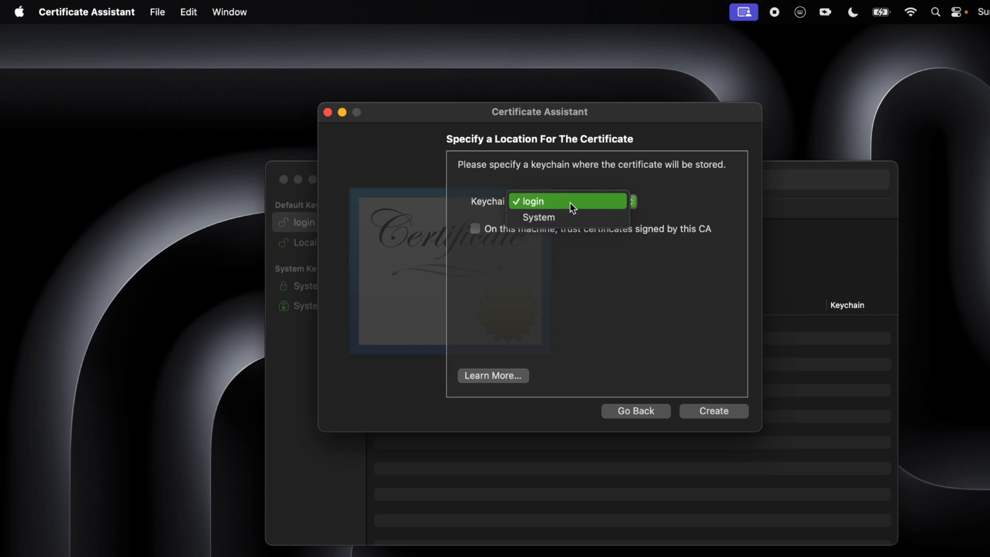
click(579, 216)
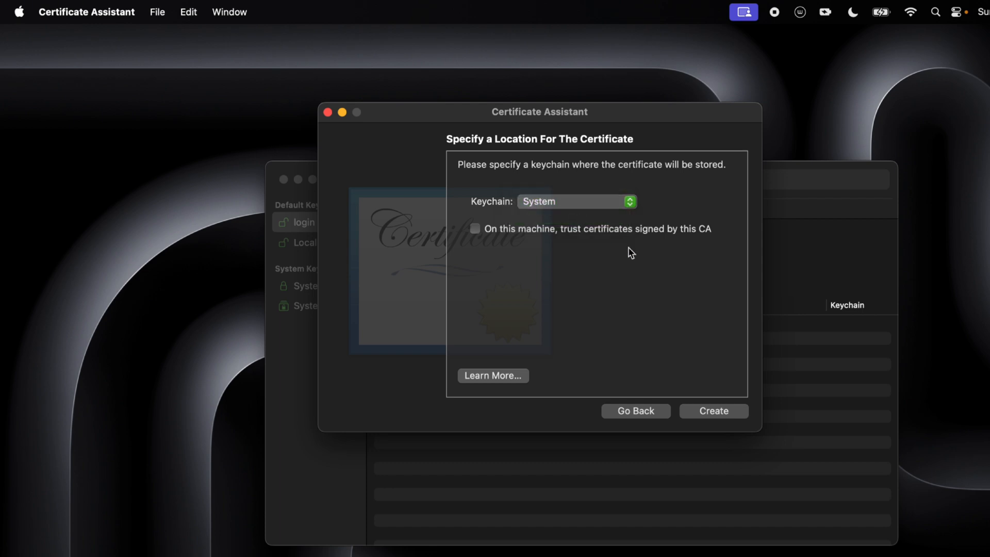
click(475, 229)
click(737, 414)
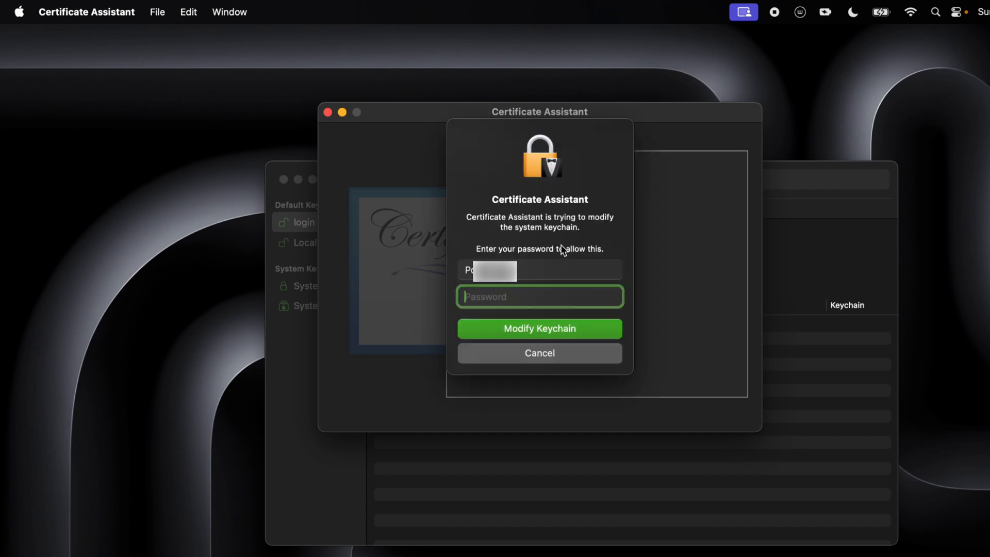
- Authorize the System keychain and trust changes with the admin password, then return to Keychain Access
text(•••••)
key(Return)
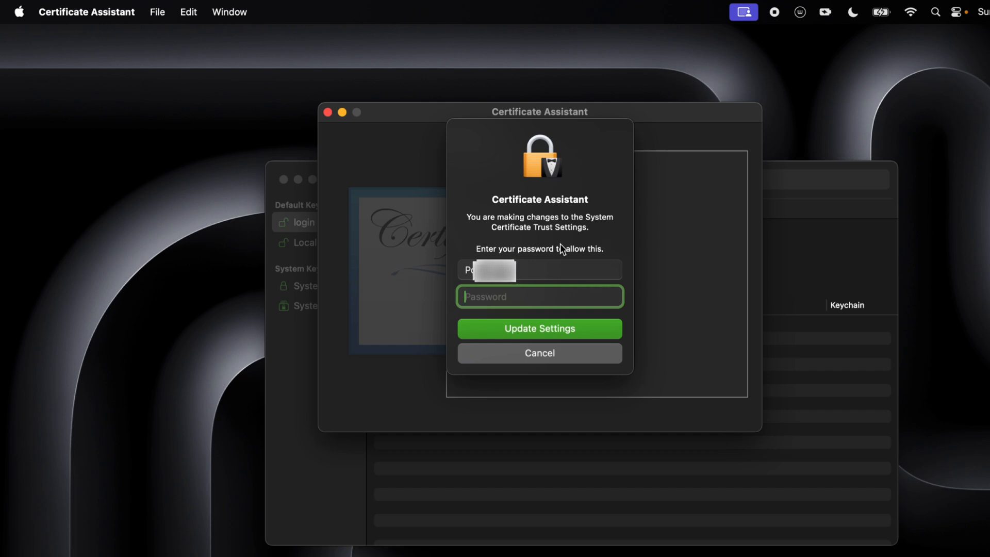
text(•••••)
key(Return)
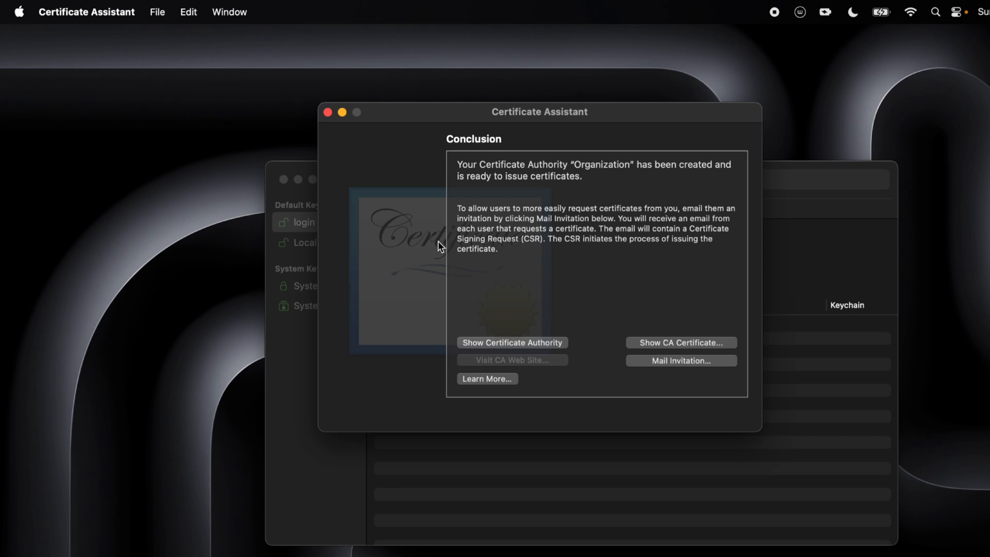
click(341, 112)
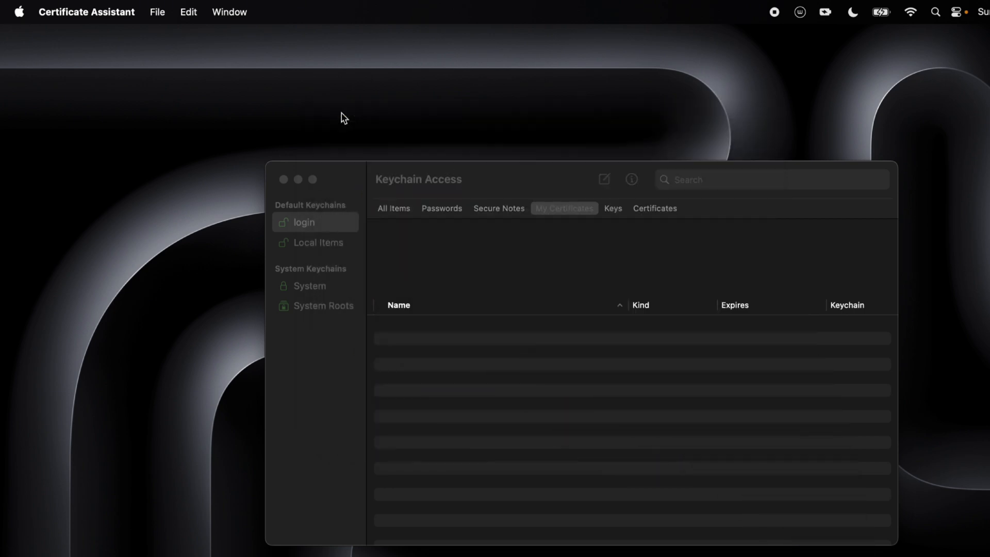
click(479, 177)
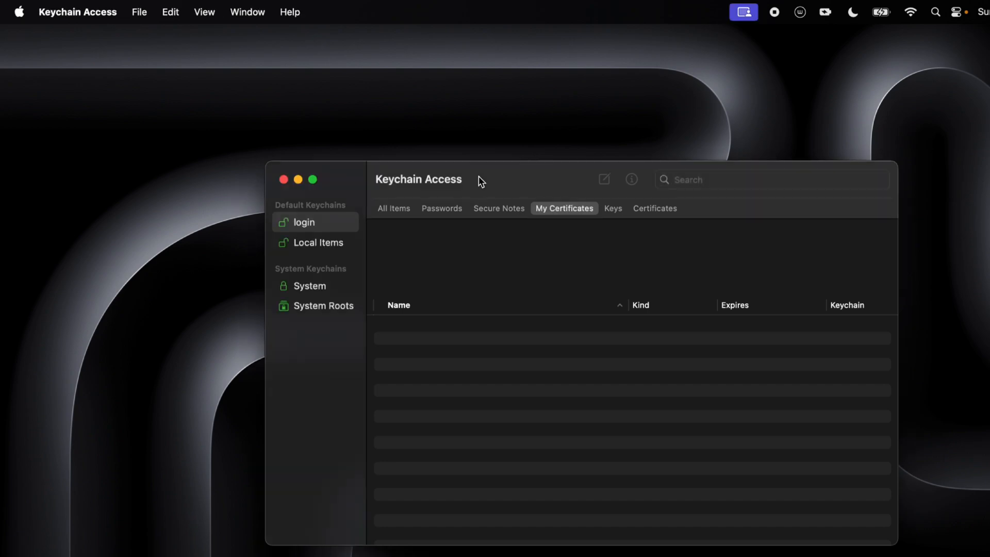